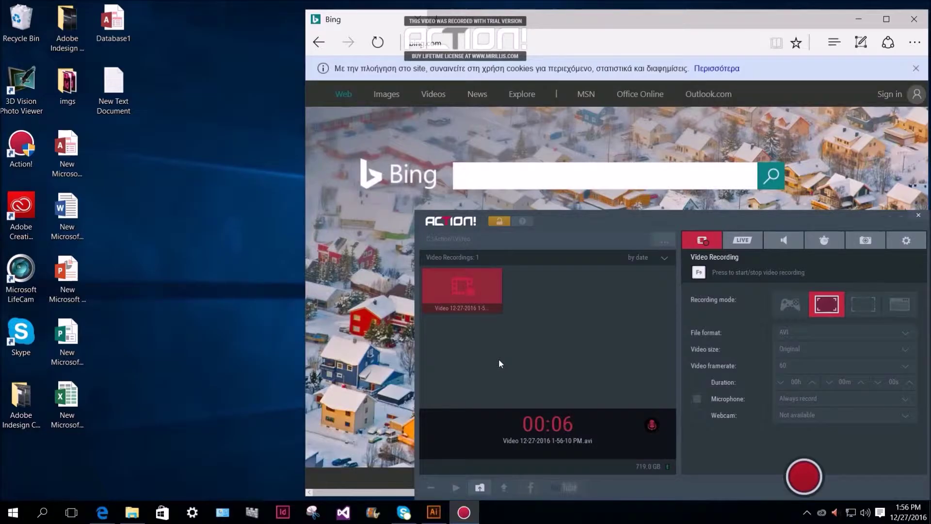
Bring the Edge window showing Bing to the front, shift it left and maximize it
{"action": "left_click", "coordinate": [506, 42]}
{"action": "left_click_drag", "start_coordinate": [632, 18], "coordinate": [484, 29]}
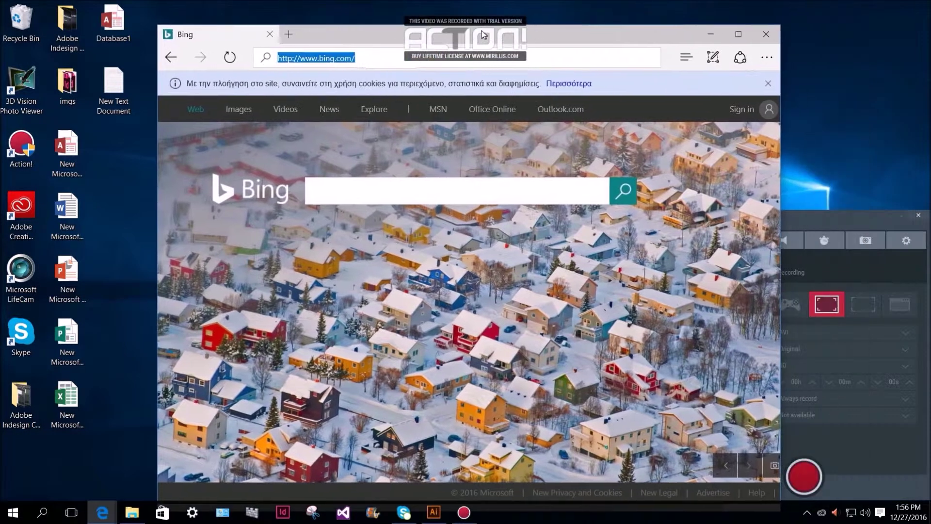
{"action": "left_click", "coordinate": [738, 30]}
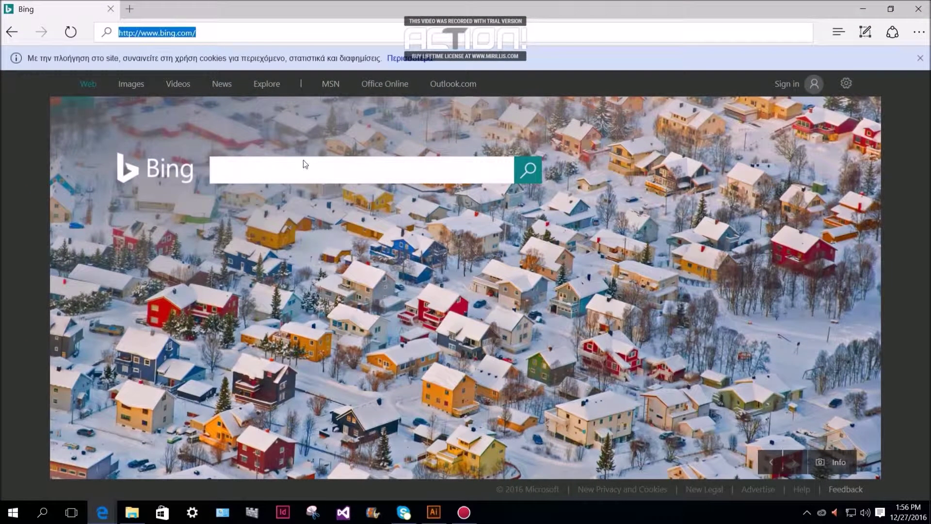
Search Bing for 'adobe' and open the official Adobe Systems website
{"action": "left_click", "coordinate": [303, 168]}
{"action": "type", "text": "adobe"}
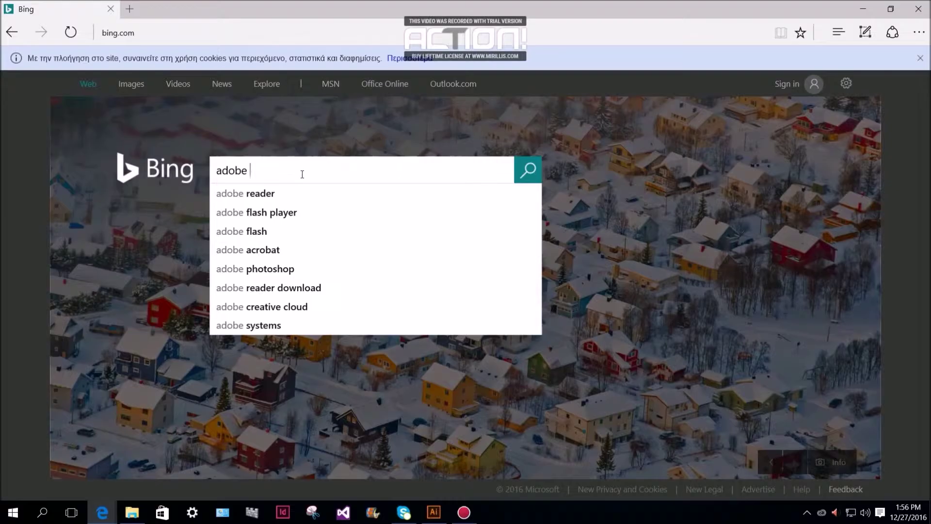
{"action": "key", "text": "BackSpace"}
{"action": "key", "text": "Return"}
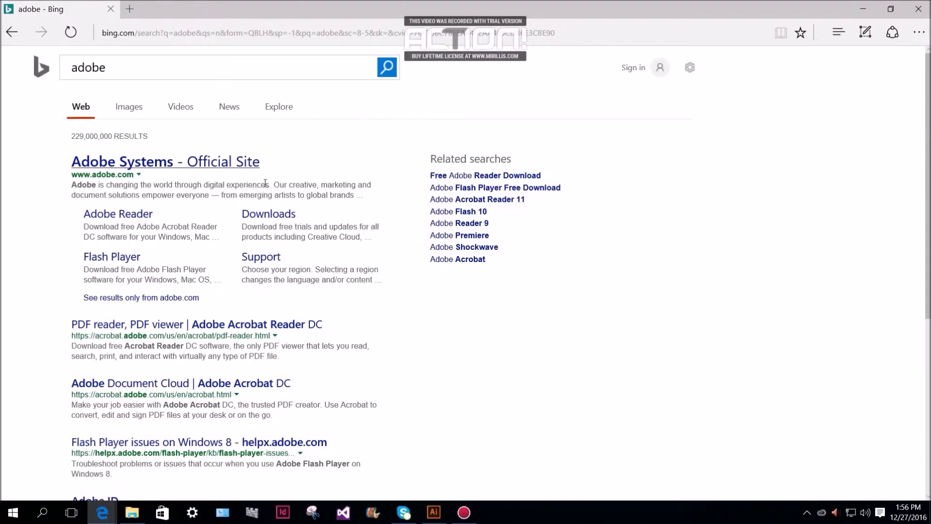
{"action": "left_click", "coordinate": [125, 68]}
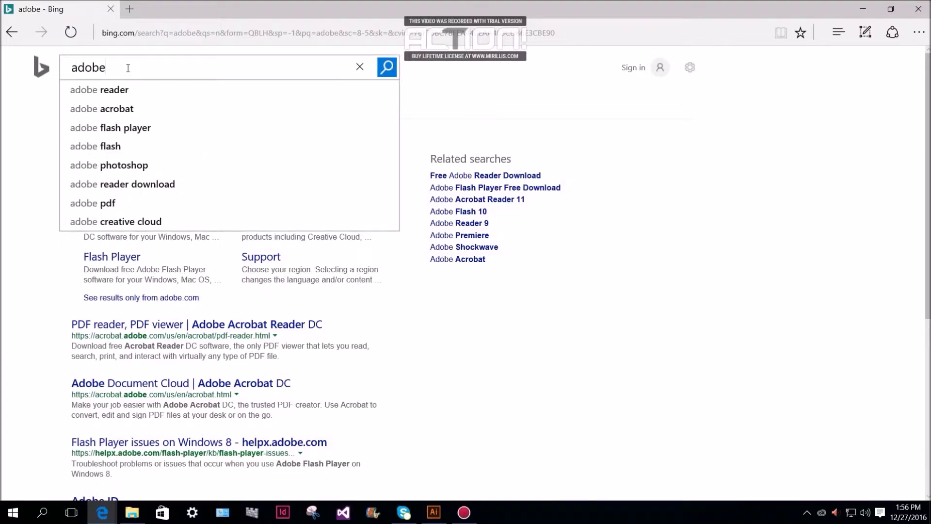
{"action": "left_click", "coordinate": [387, 68]}
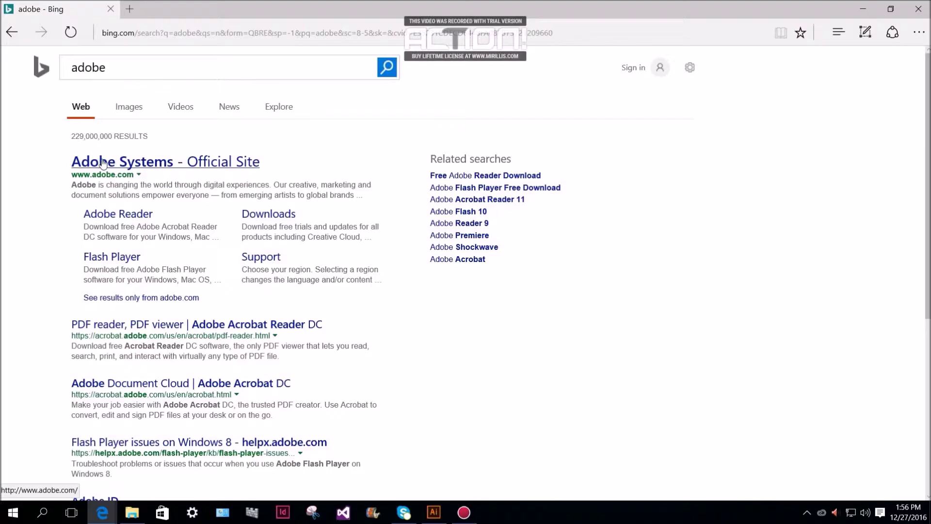
{"action": "left_click", "coordinate": [105, 162]}
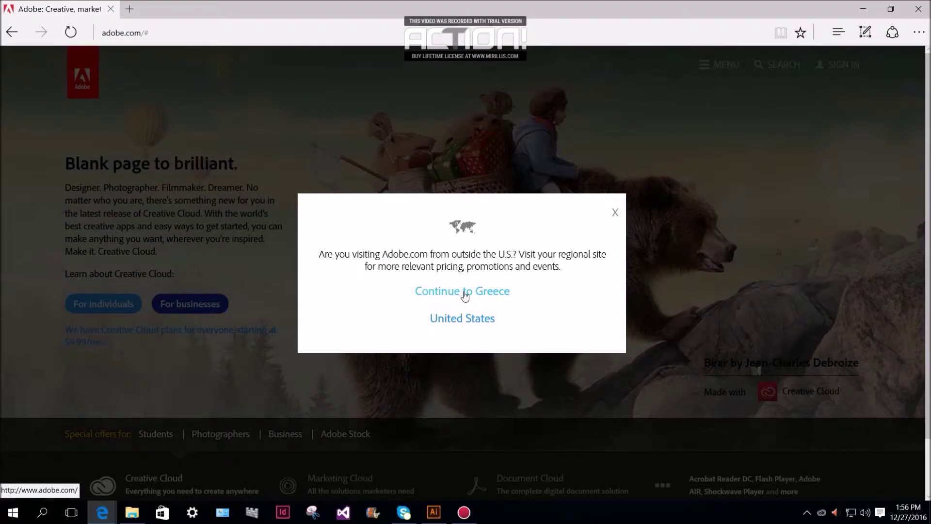
Continue to Adobe's Greek regional site and open the products menu
{"action": "left_click", "coordinate": [468, 294]}
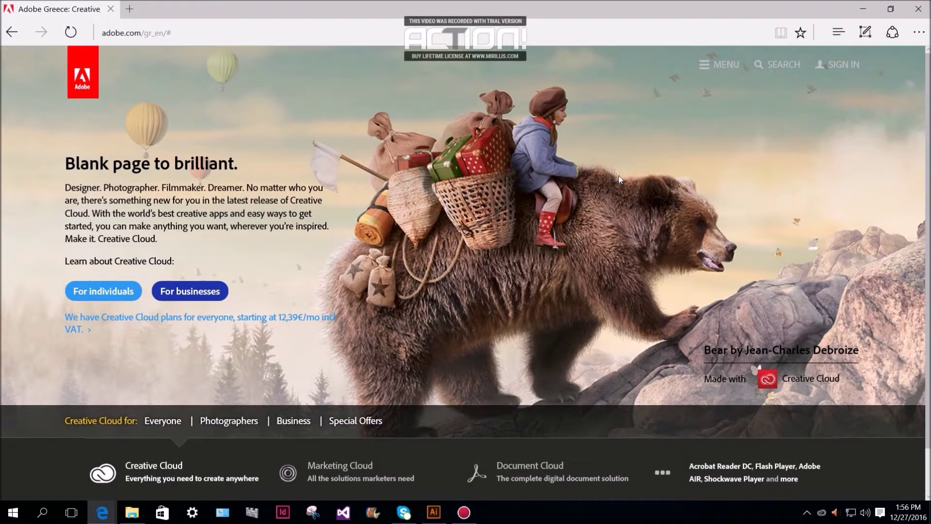
{"action": "left_click", "coordinate": [708, 66]}
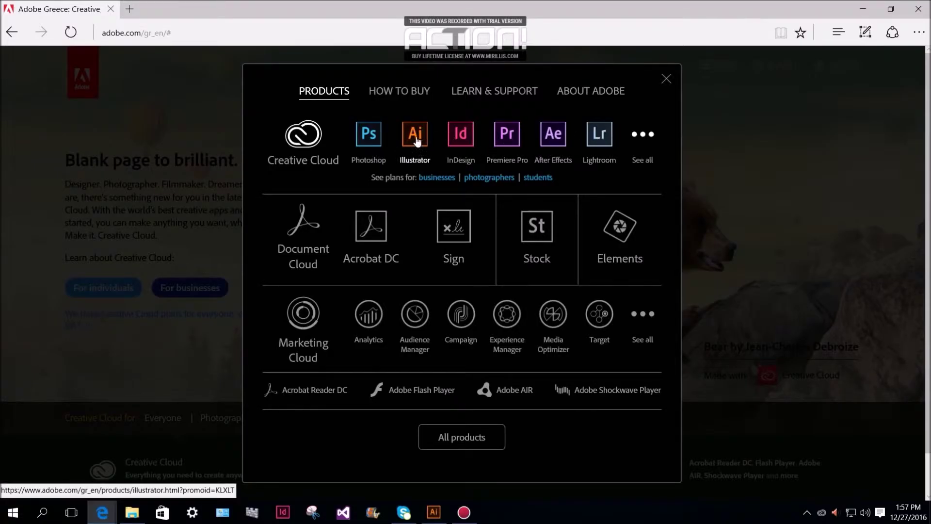
Go to the Illustrator CC product page and start its free trial
{"action": "left_click", "coordinate": [418, 138]}
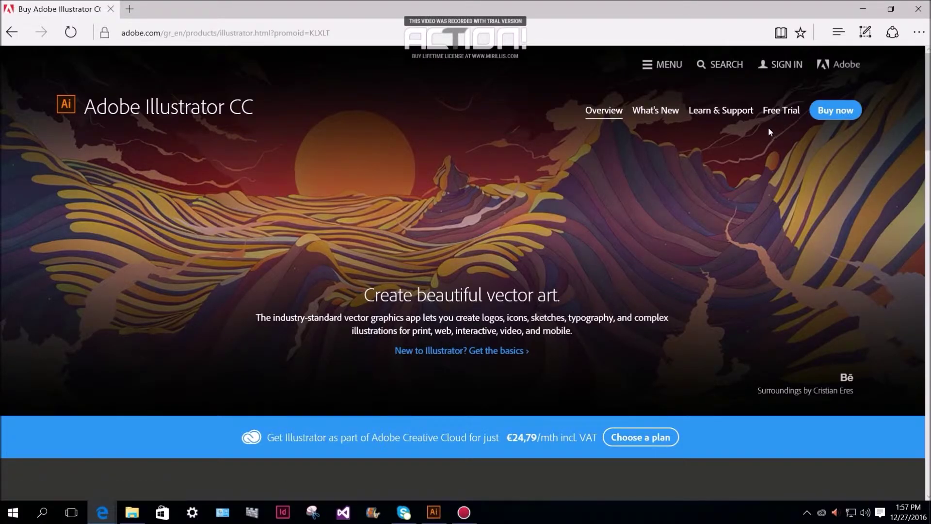
{"action": "left_click", "coordinate": [780, 112]}
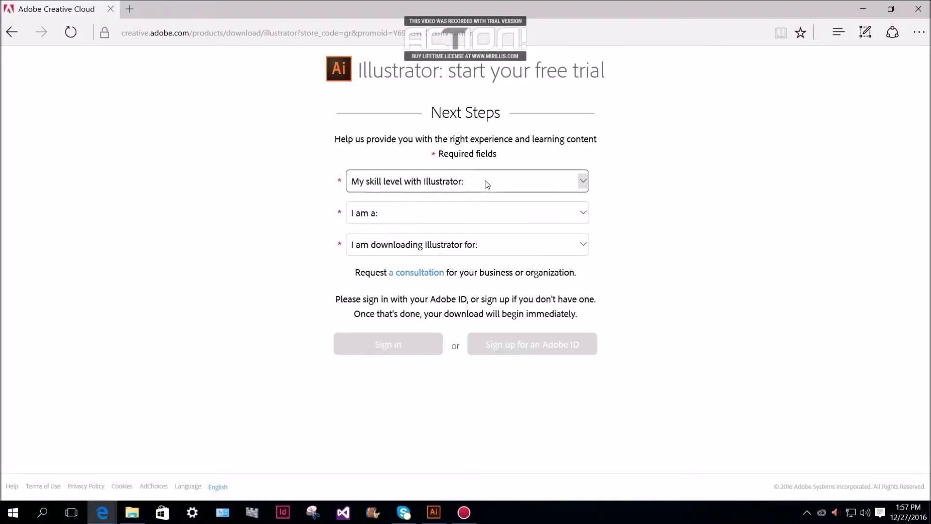
Set skill level to Experienced and profession to Web or Mobile Designer/Developer
{"action": "left_click", "coordinate": [487, 183]}
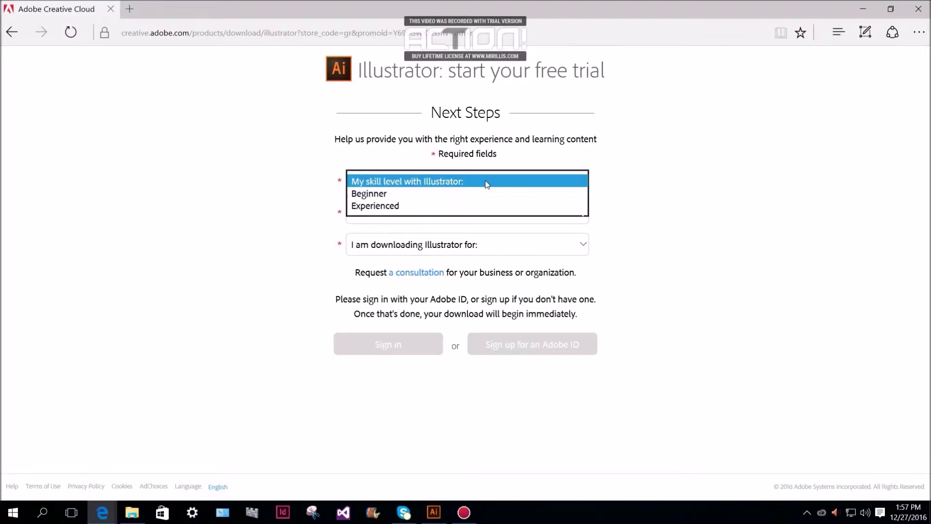
{"action": "left_click", "coordinate": [397, 208]}
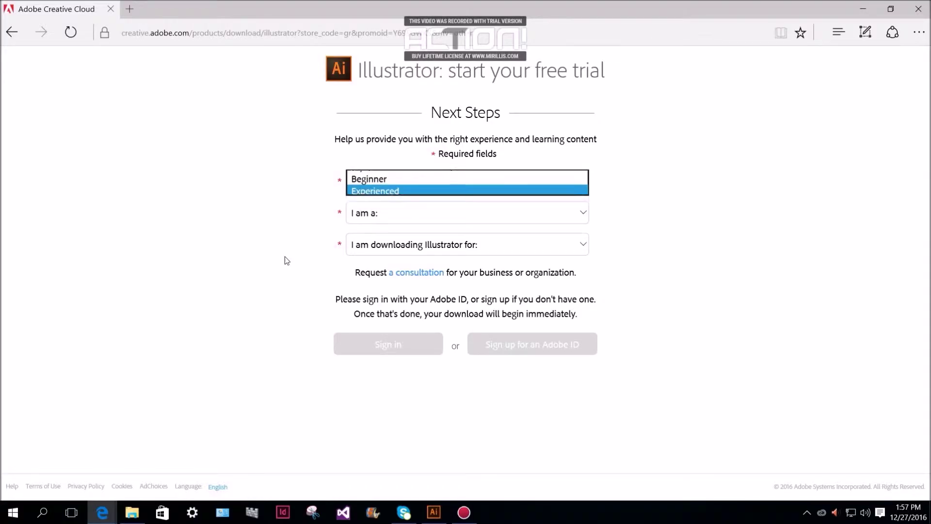
{"action": "left_click", "coordinate": [402, 223]}
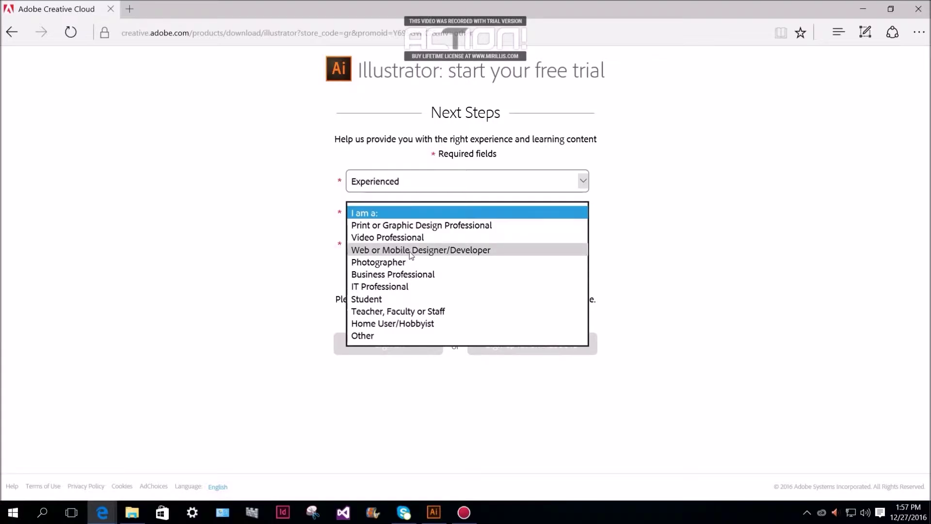
{"action": "left_click", "coordinate": [412, 251]}
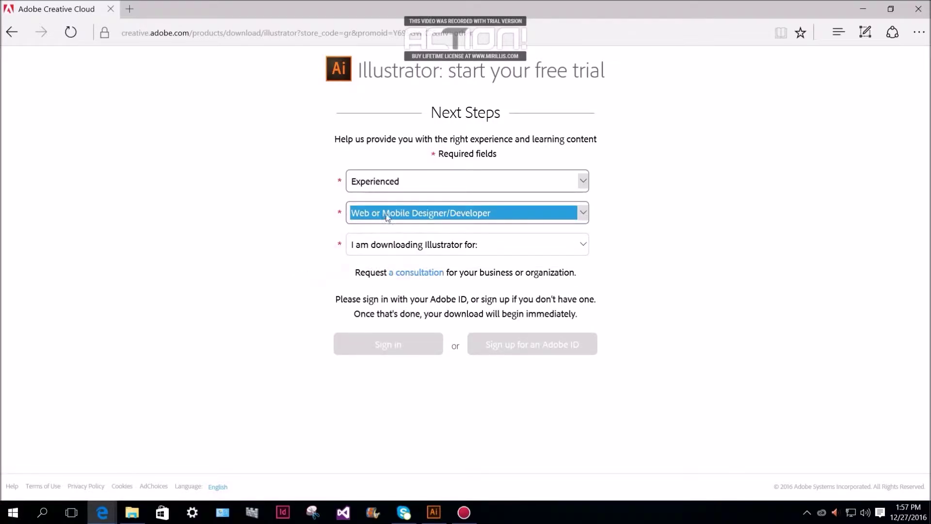
{"action": "left_click", "coordinate": [387, 217]}
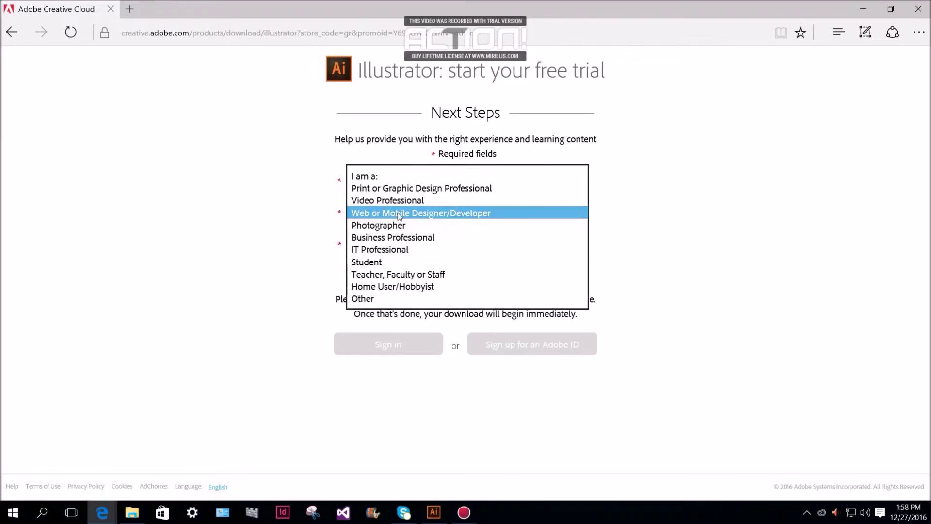
{"action": "left_click", "coordinate": [410, 213]}
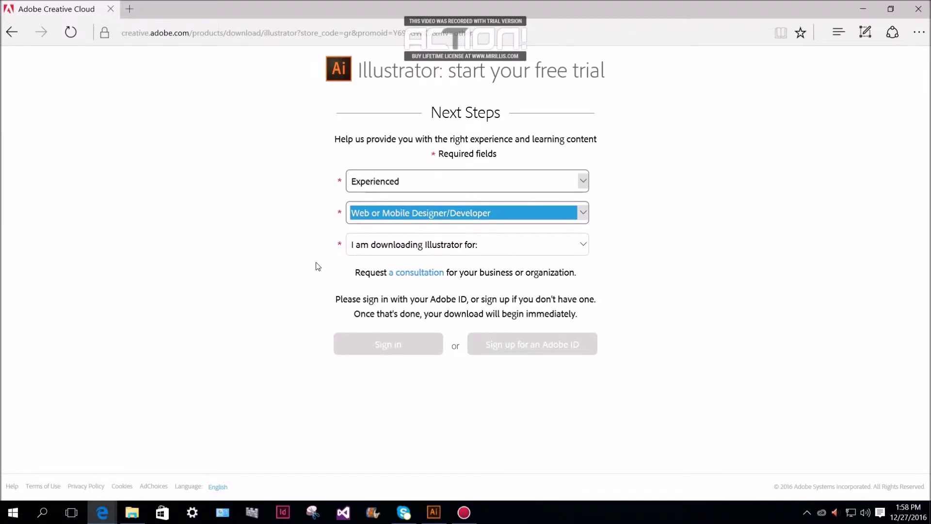
Choose 'My own professional use' as download purpose and continue to Adobe ID sign-up
{"action": "left_click", "coordinate": [584, 244]}
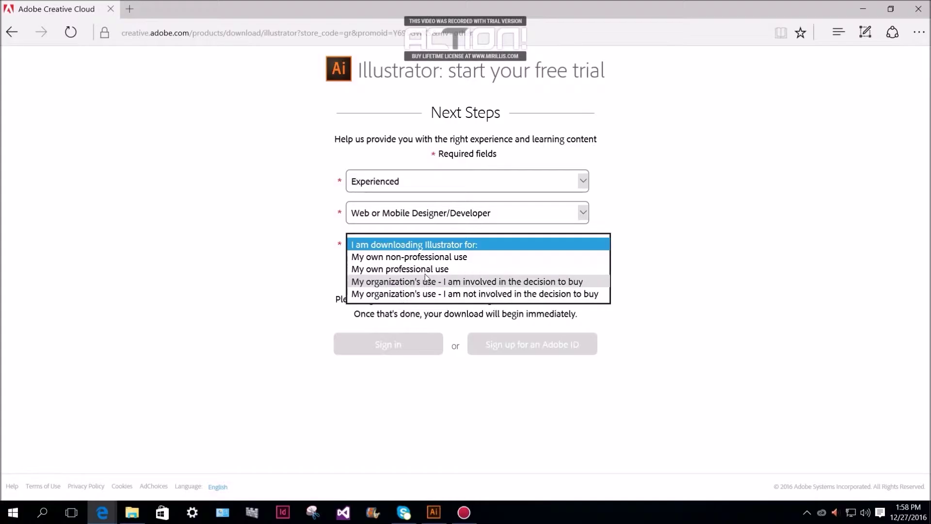
{"action": "left_click", "coordinate": [428, 270]}
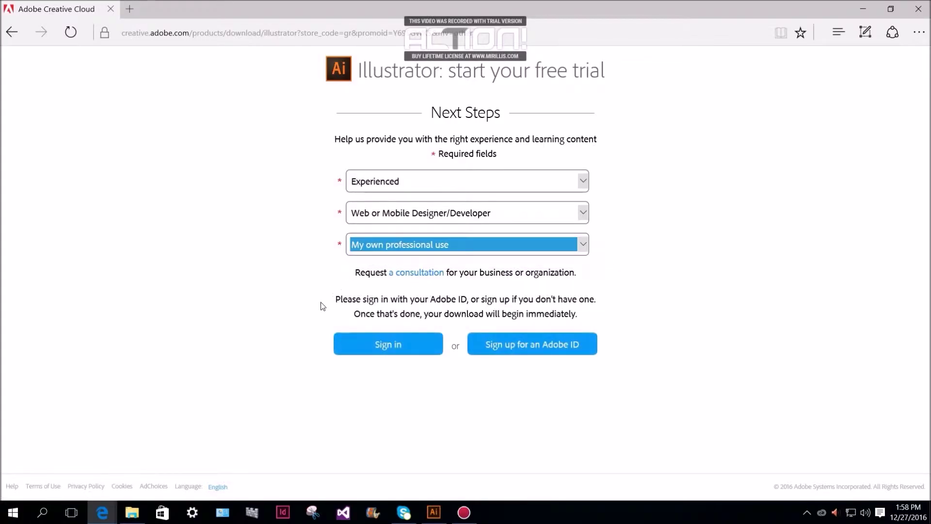
{"action": "left_click", "coordinate": [397, 347]}
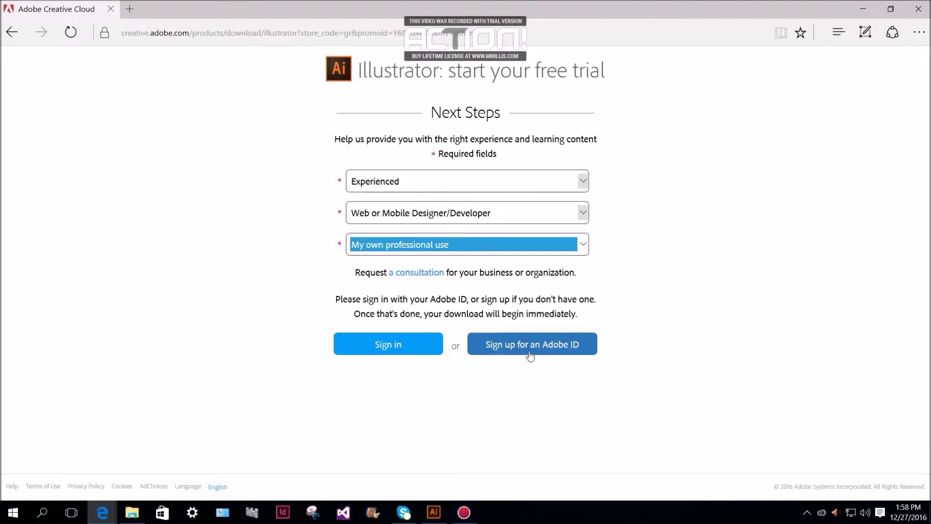
{"action": "left_click", "coordinate": [544, 347]}
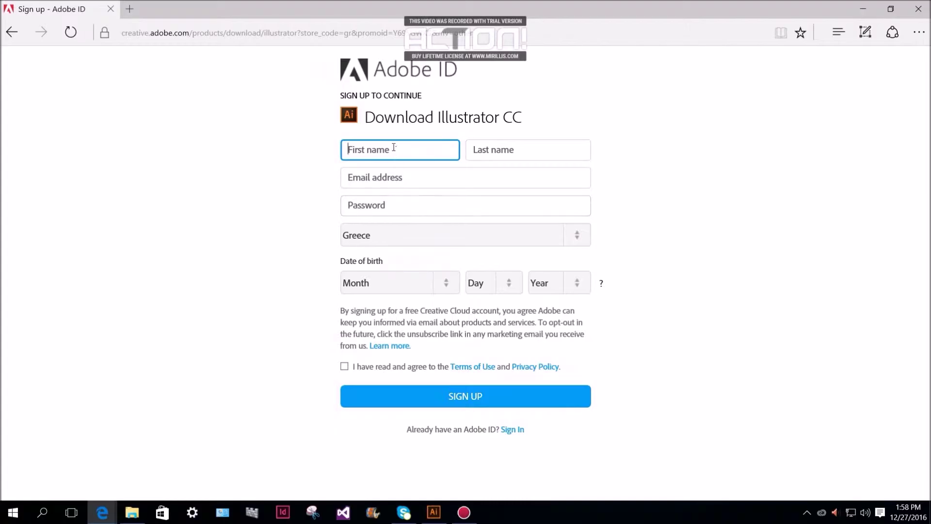
Step through the sign-up fields, keeping Greece as the country
{"action": "left_click", "coordinate": [487, 150]}
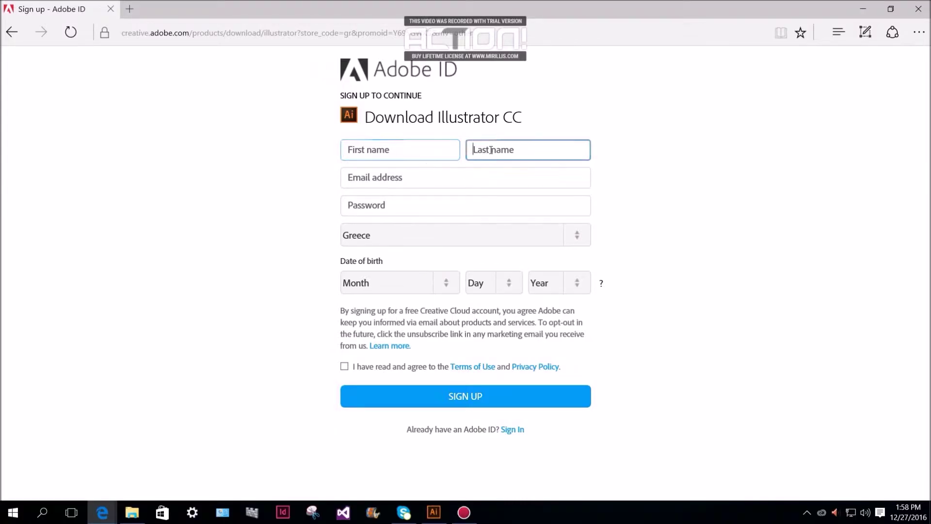
{"action": "left_click", "coordinate": [400, 178]}
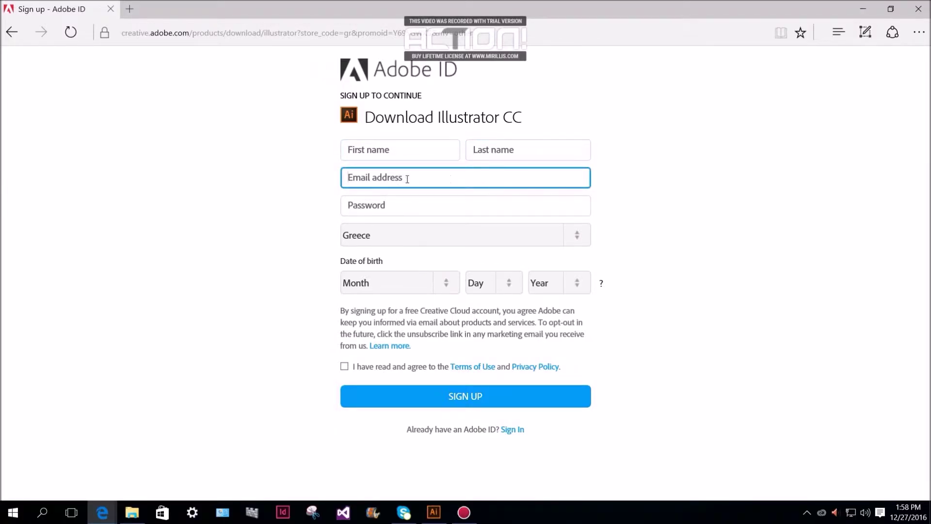
{"action": "left_click", "coordinate": [393, 205]}
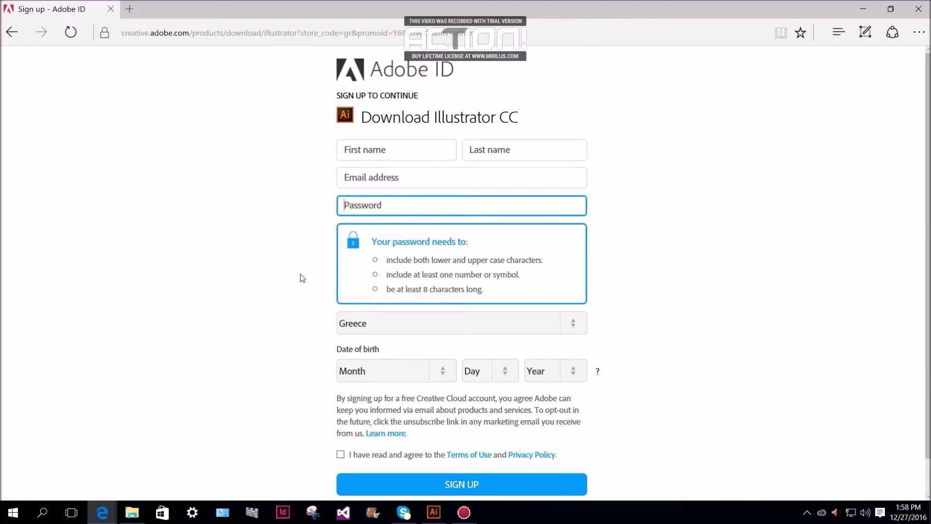
{"action": "scroll", "coordinate": [305, 276], "scroll_direction": "down", "scroll_amount": 1}
{"action": "left_click", "coordinate": [392, 286]}
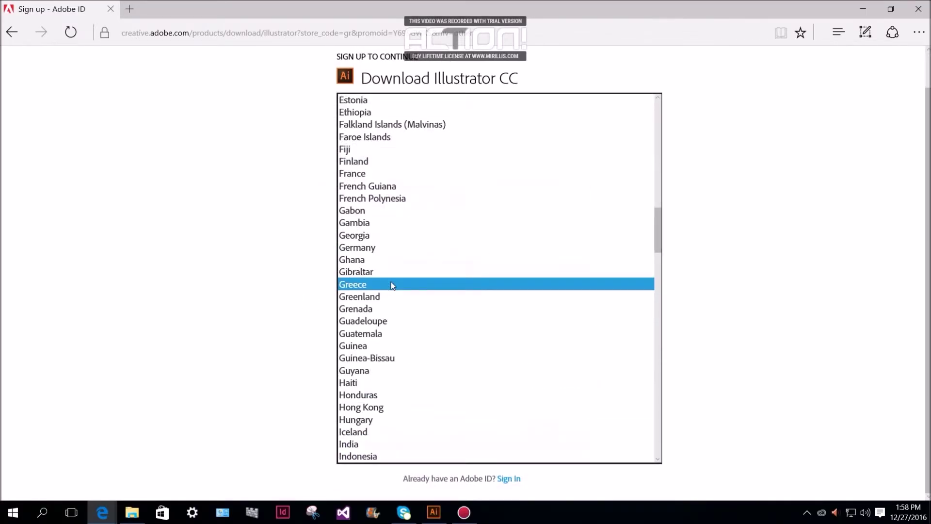
{"action": "left_click", "coordinate": [300, 287]}
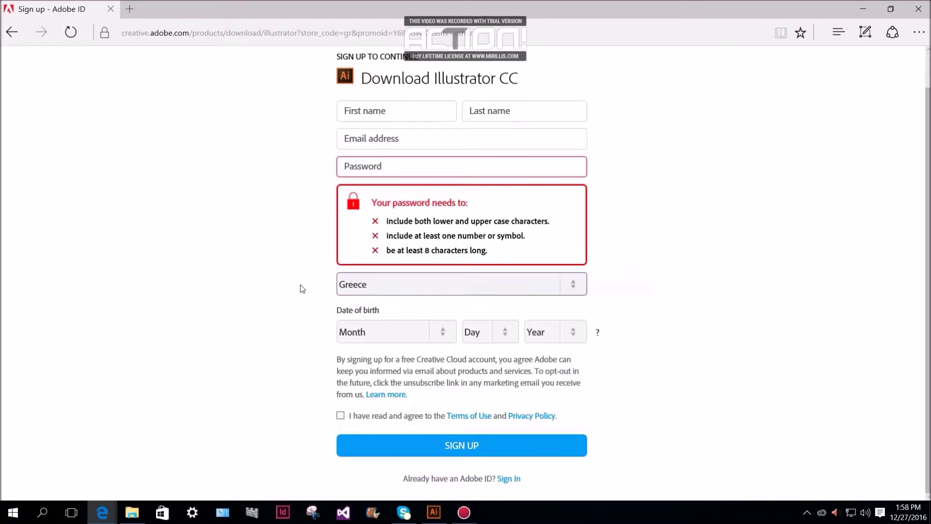
Agree to the Terms of Use and Privacy Policy, then minimize the browser
{"action": "left_click", "coordinate": [440, 334]}
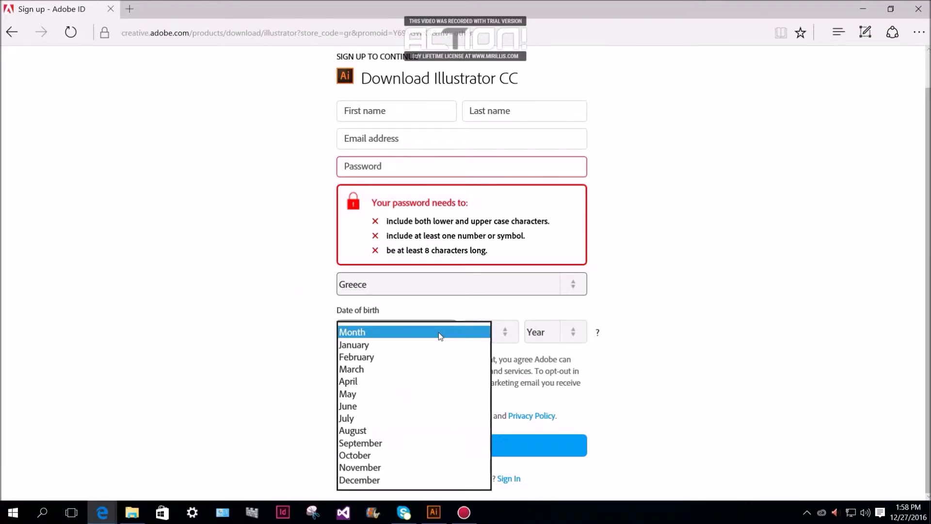
{"action": "left_click", "coordinate": [286, 349]}
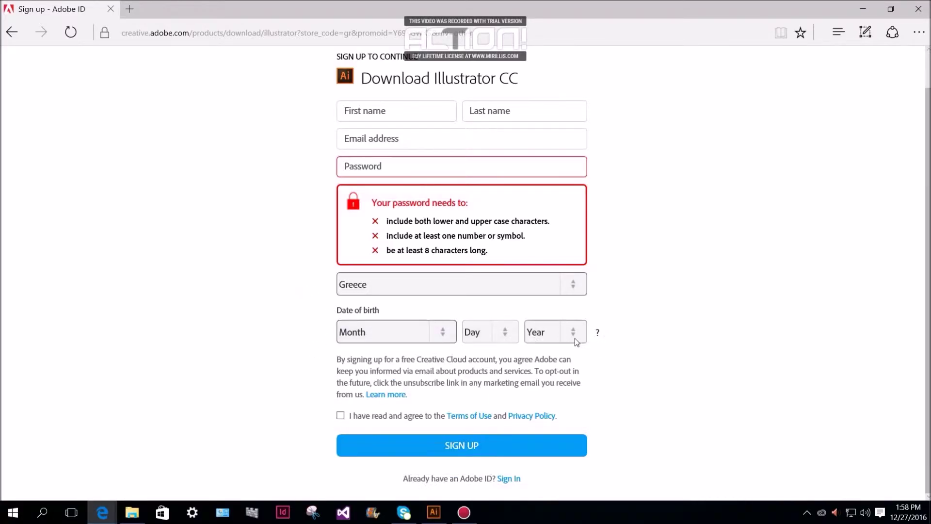
{"action": "left_click", "coordinate": [341, 417]}
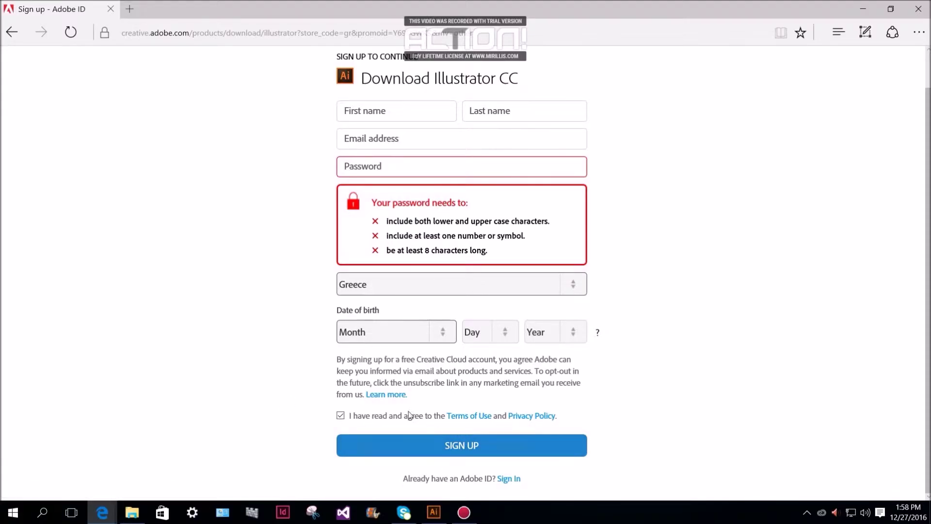
{"action": "left_click", "coordinate": [862, 10]}
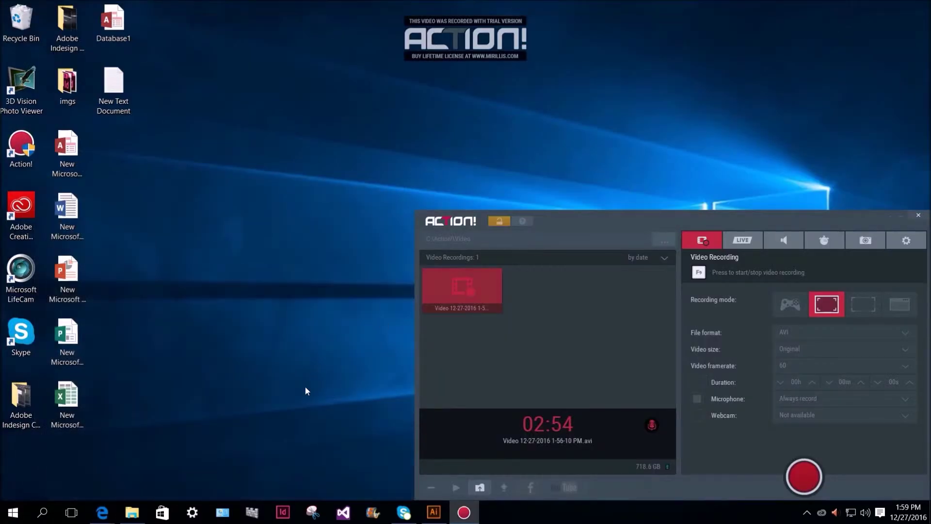
Run CreativeCloudSet-Up from Downloads and move the Creative Cloud window right
{"action": "left_click", "coordinate": [141, 509]}
{"action": "left_click", "coordinate": [142, 509]}
{"action": "left_click", "coordinate": [301, 230]}
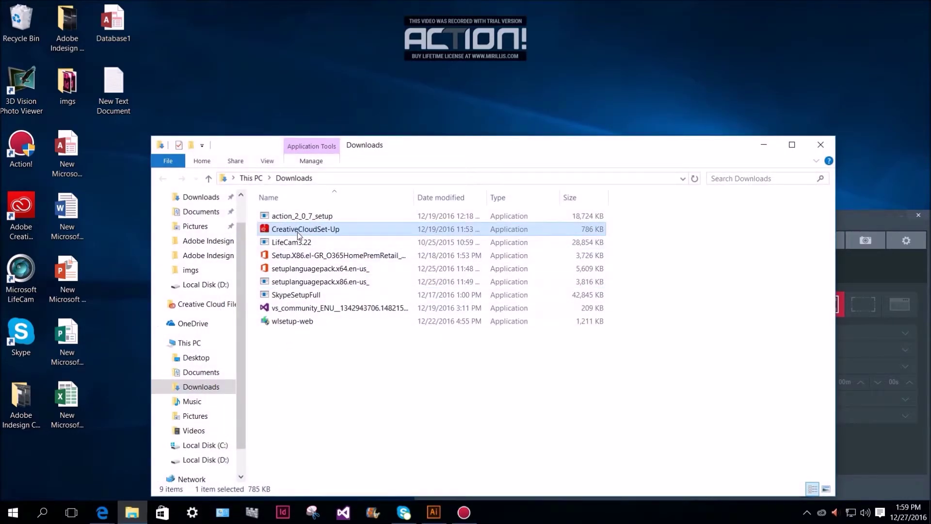
{"action": "mouse_move", "coordinate": [328, 230]}
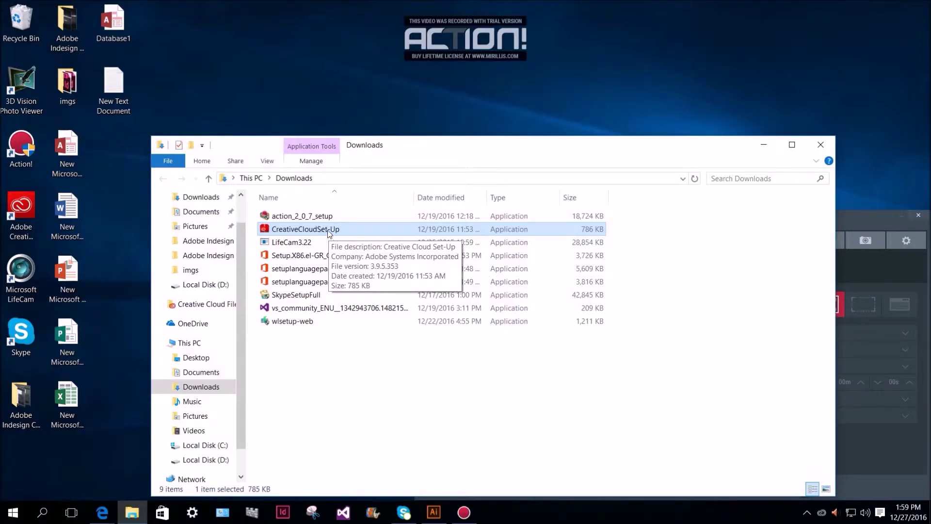
{"action": "left_click", "coordinate": [764, 144]}
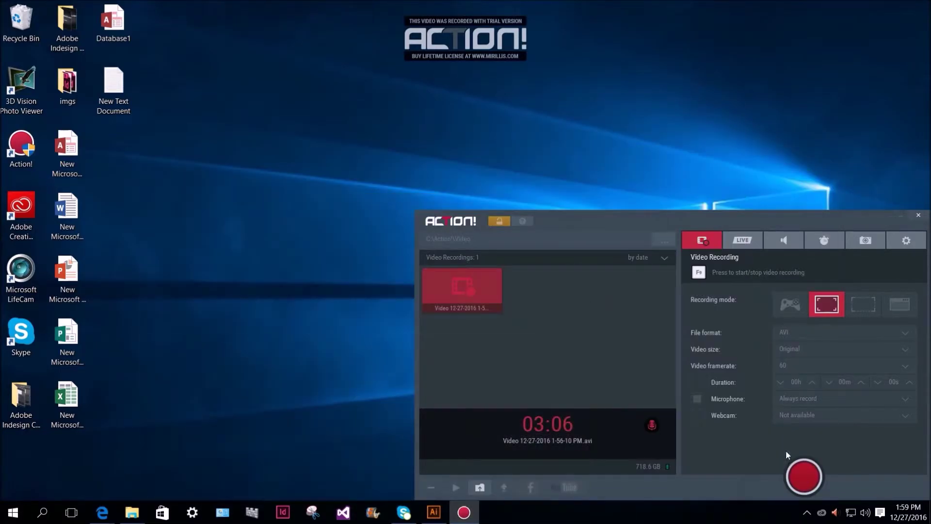
{"action": "left_click_drag", "start_coordinate": [496, 23], "coordinate": [704, 24]}
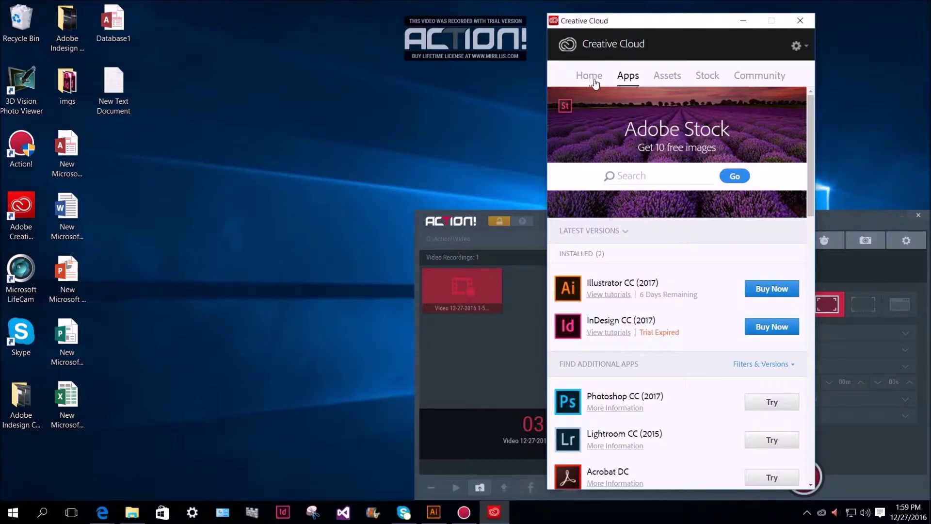
Check the Creative Cloud settings menu, then view the Home and Apps pages
{"action": "left_click", "coordinate": [803, 46]}
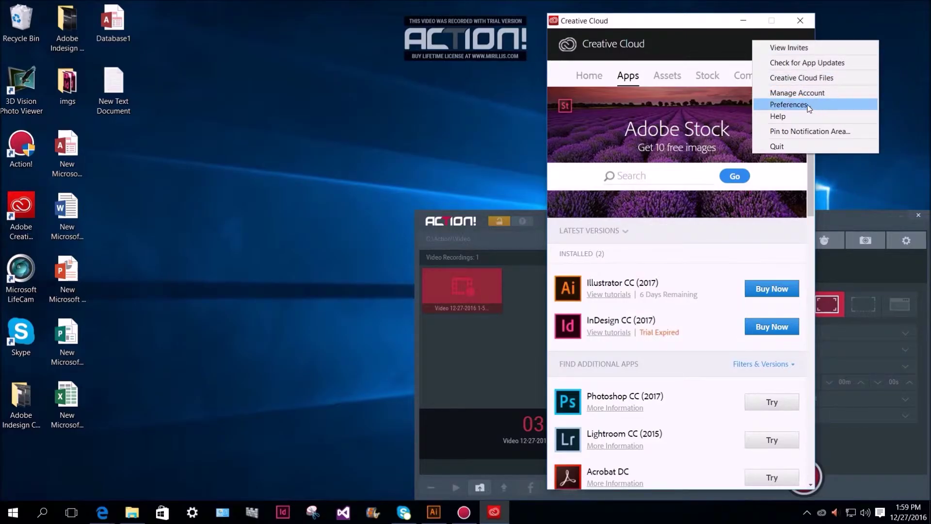
{"action": "left_click", "coordinate": [709, 24]}
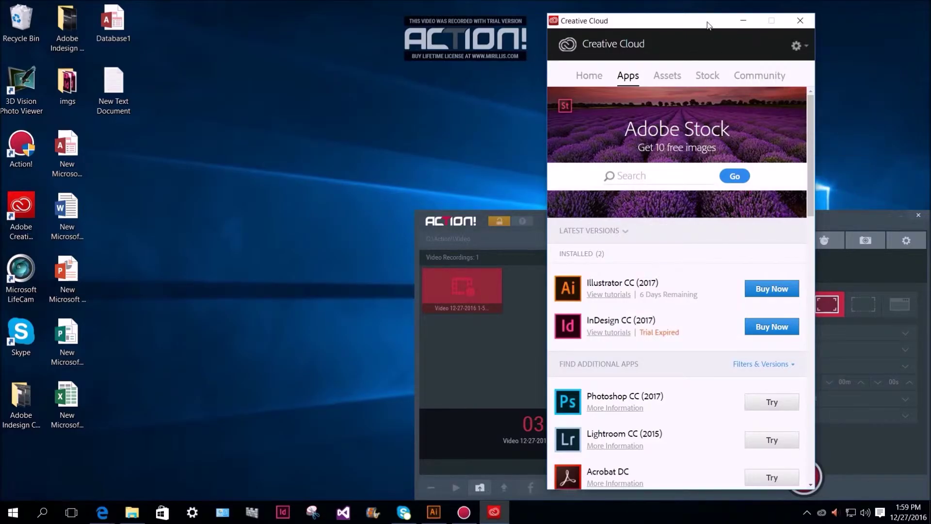
{"action": "left_click", "coordinate": [592, 85]}
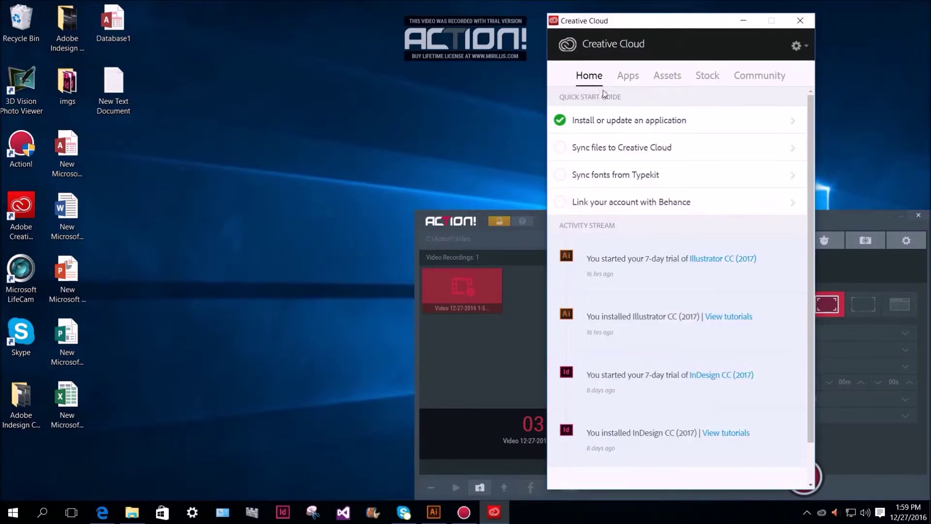
{"action": "left_click", "coordinate": [631, 86]}
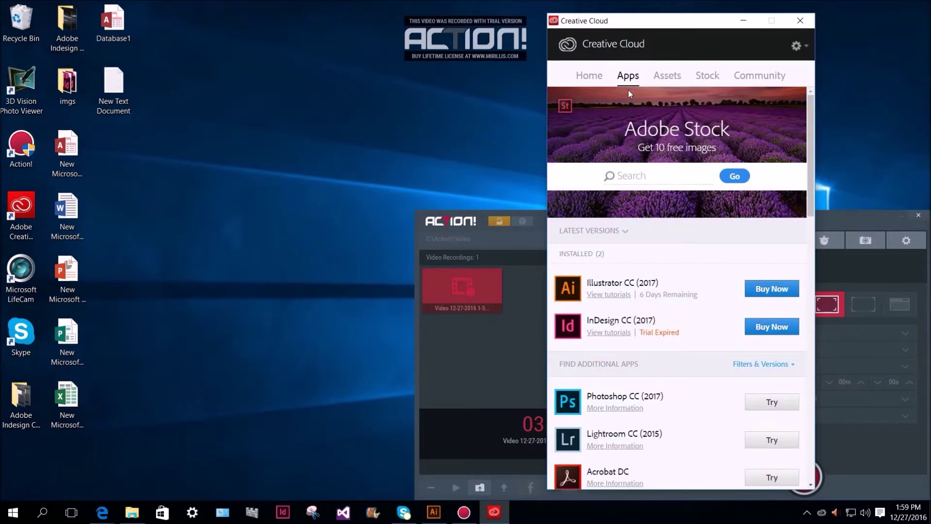
Scroll through the apps list, then close Creative Cloud
{"action": "scroll", "coordinate": [684, 277], "scroll_direction": "down", "scroll_amount": 2}
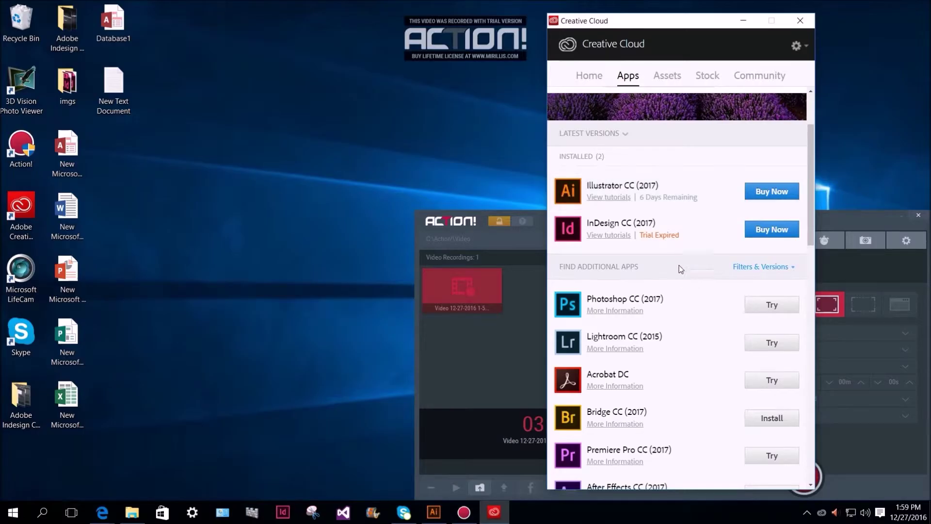
{"action": "scroll", "coordinate": [681, 269], "scroll_direction": "down", "scroll_amount": 4}
{"action": "scroll", "coordinate": [681, 272], "scroll_direction": "down", "scroll_amount": 2}
{"action": "scroll", "coordinate": [624, 272], "scroll_direction": "down", "scroll_amount": 4}
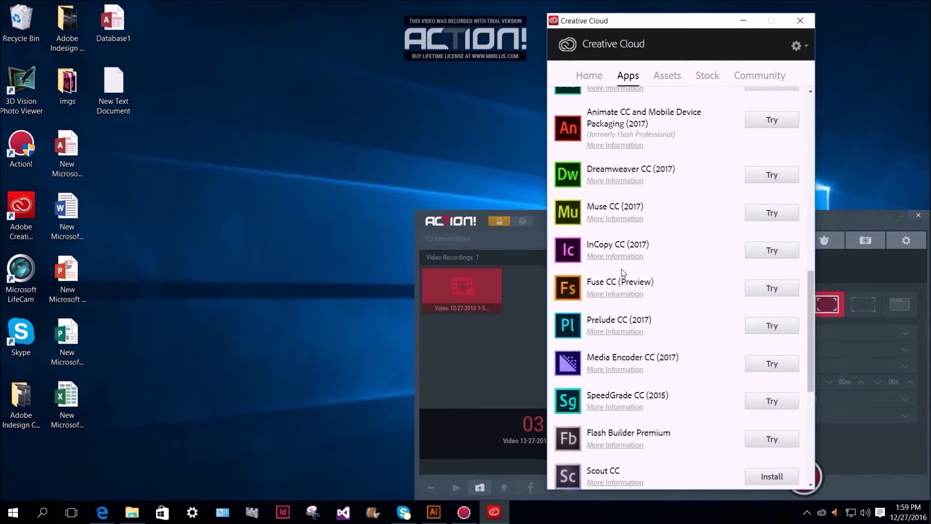
{"action": "scroll", "coordinate": [683, 311], "scroll_direction": "down", "scroll_amount": 1}
{"action": "scroll", "coordinate": [683, 310], "scroll_direction": "down", "scroll_amount": 2}
{"action": "scroll", "coordinate": [683, 311], "scroll_direction": "up", "scroll_amount": 6}
{"action": "scroll", "coordinate": [682, 310], "scroll_direction": "up", "scroll_amount": 5}
{"action": "scroll", "coordinate": [682, 310], "scroll_direction": "up", "scroll_amount": 3}
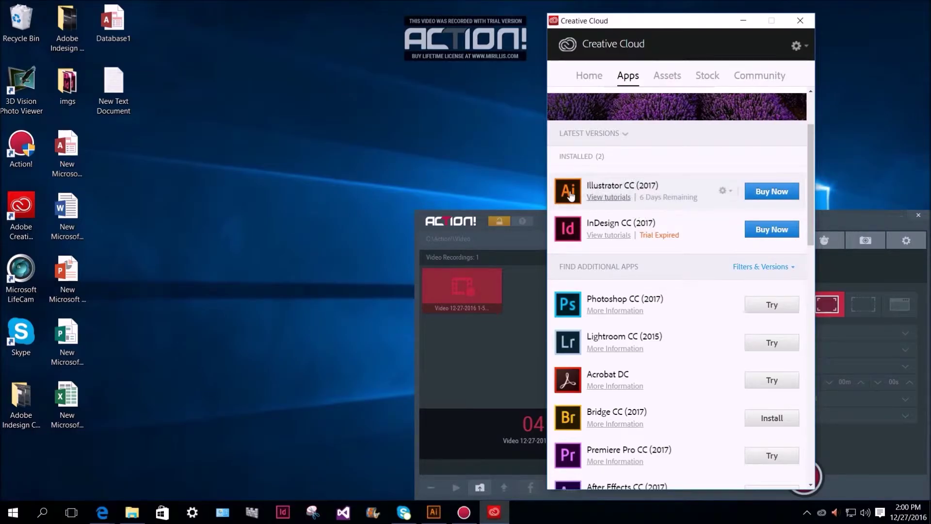
{"action": "left_click", "coordinate": [800, 19]}
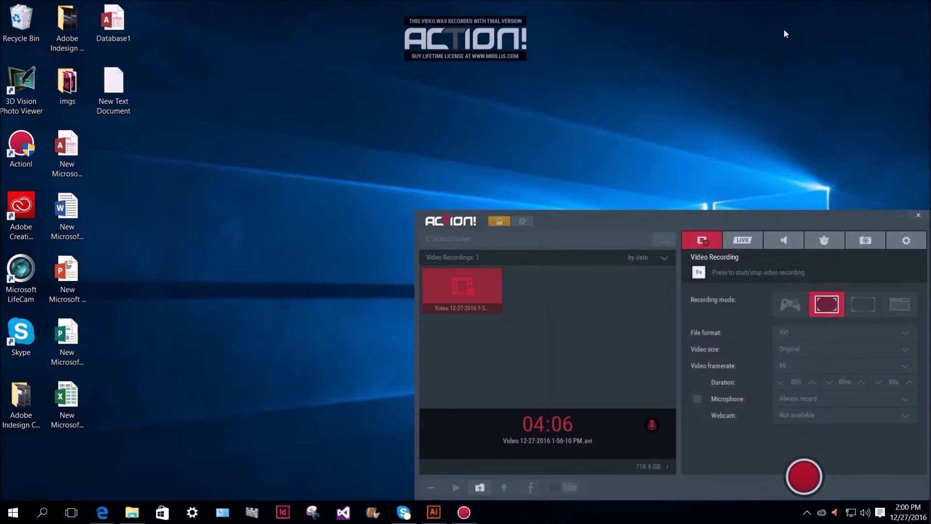
Bring Illustrator's start screen forward, showing 6 days left in the trial
{"action": "left_click", "coordinate": [13, 512]}
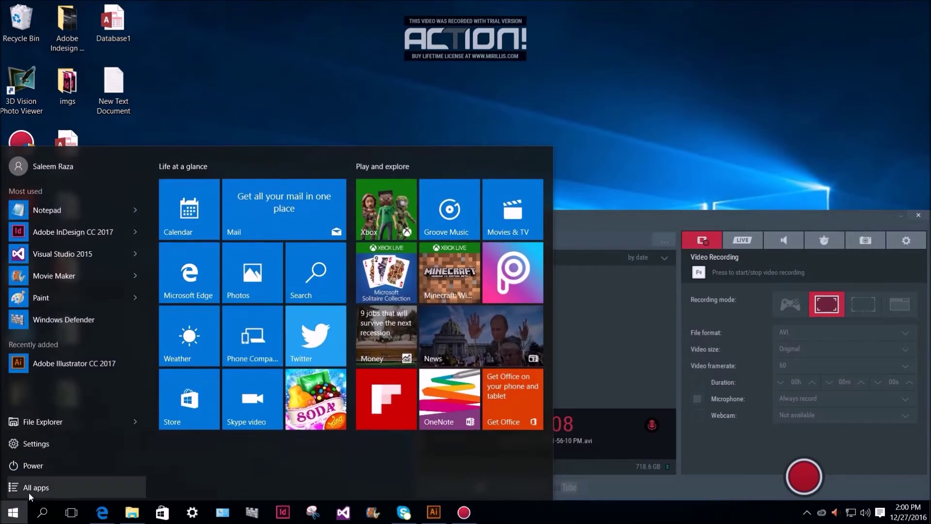
{"action": "left_click", "coordinate": [31, 489]}
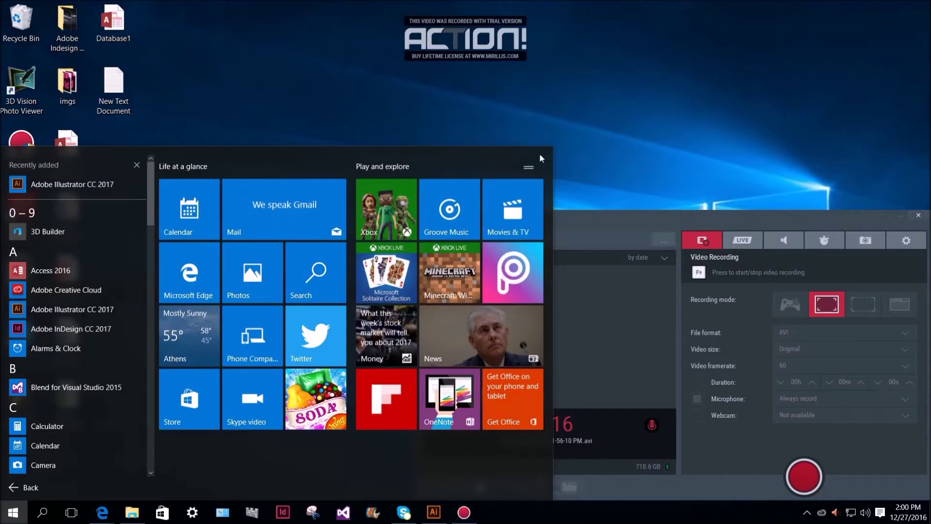
{"action": "left_click", "coordinate": [577, 143]}
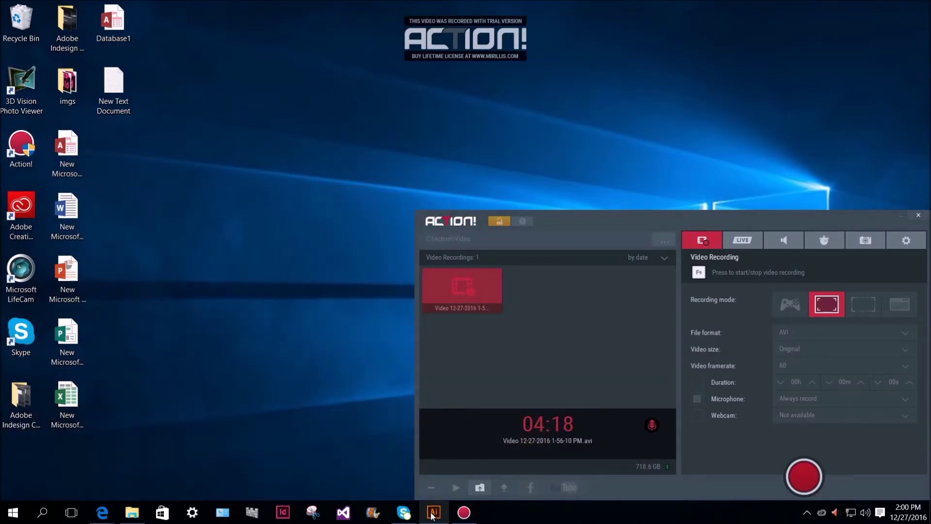
{"action": "left_click", "coordinate": [434, 513]}
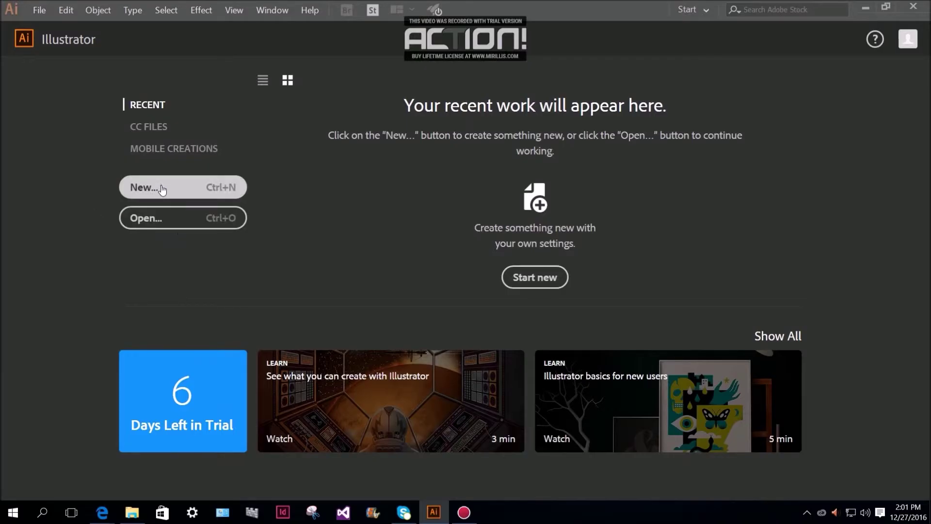
{"action": "left_click", "coordinate": [35, 13]}
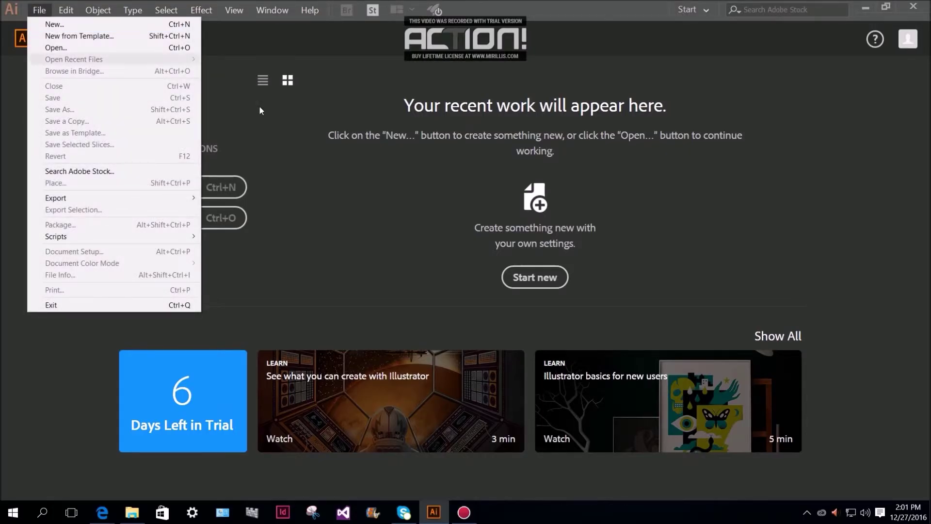
Dismiss the File menu and open the New Document dialog from the start screen
{"action": "left_click", "coordinate": [311, 185]}
{"action": "left_click", "coordinate": [151, 190]}
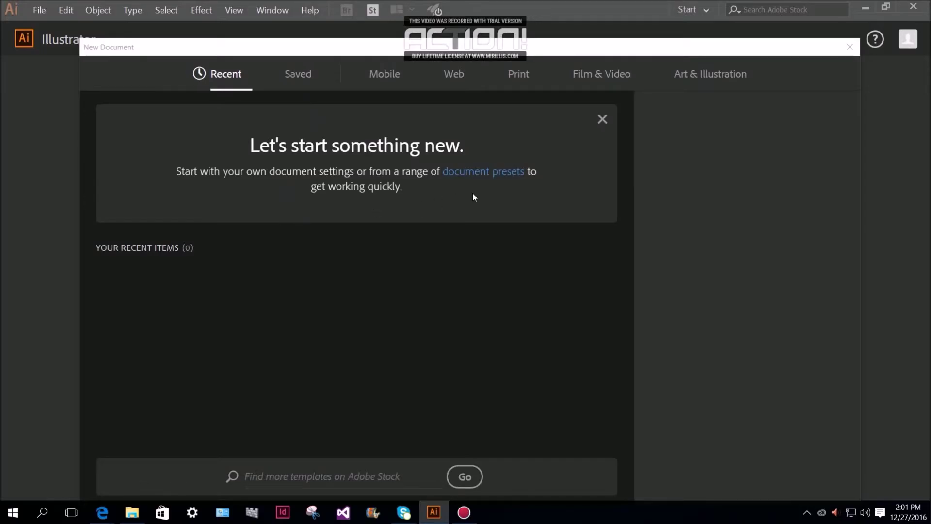
Browse the Saved, Mobile, Web and Print presets, then pick the Web 1024 x 768 px Minimum preset
{"action": "left_click", "coordinate": [298, 82]}
{"action": "left_click", "coordinate": [406, 91]}
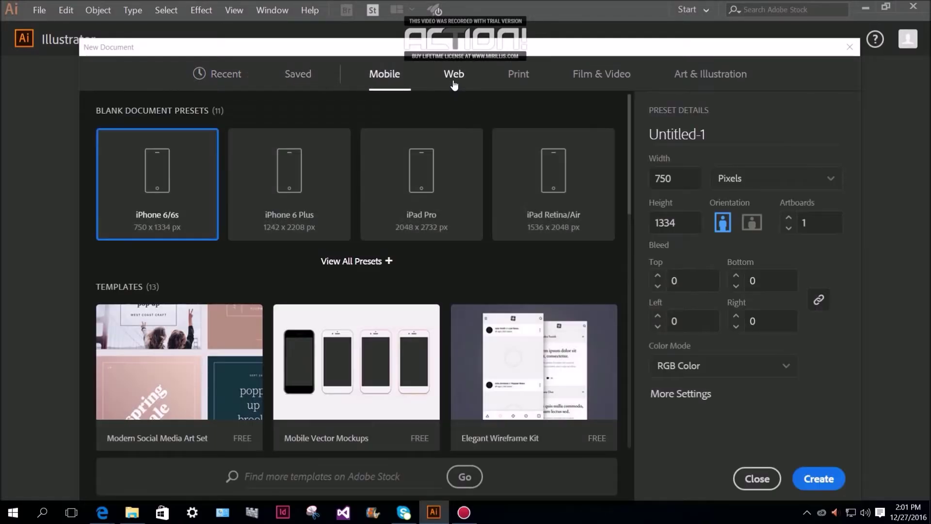
{"action": "left_click", "coordinate": [456, 84]}
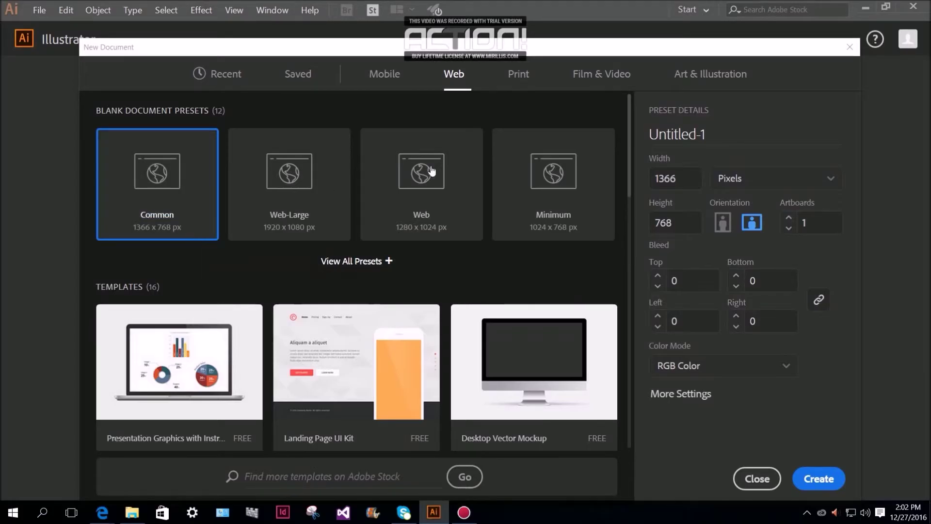
{"action": "left_click", "coordinate": [393, 78]}
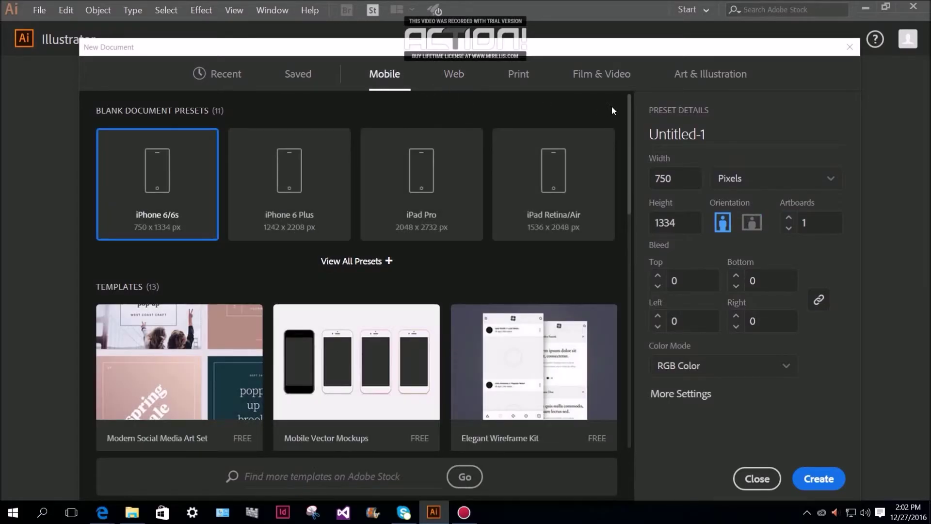
{"action": "left_click", "coordinate": [523, 78]}
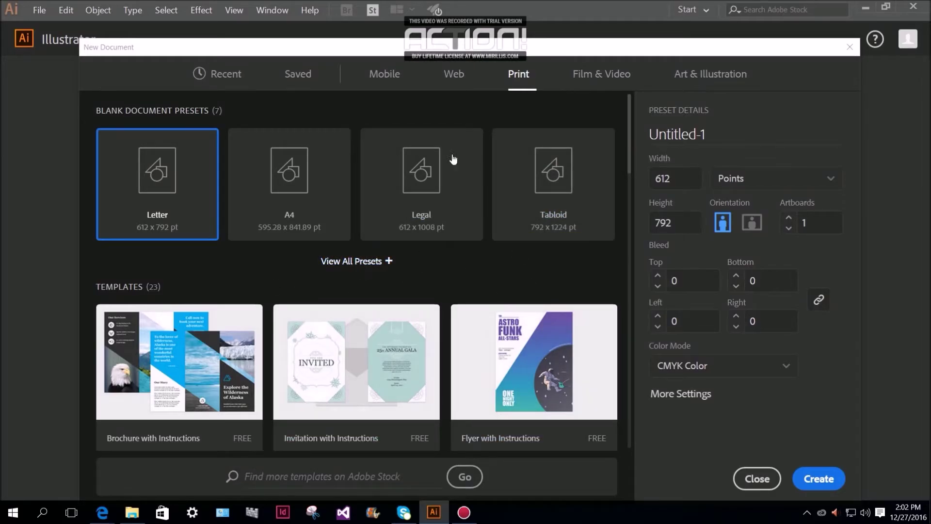
{"action": "left_click", "coordinate": [456, 78]}
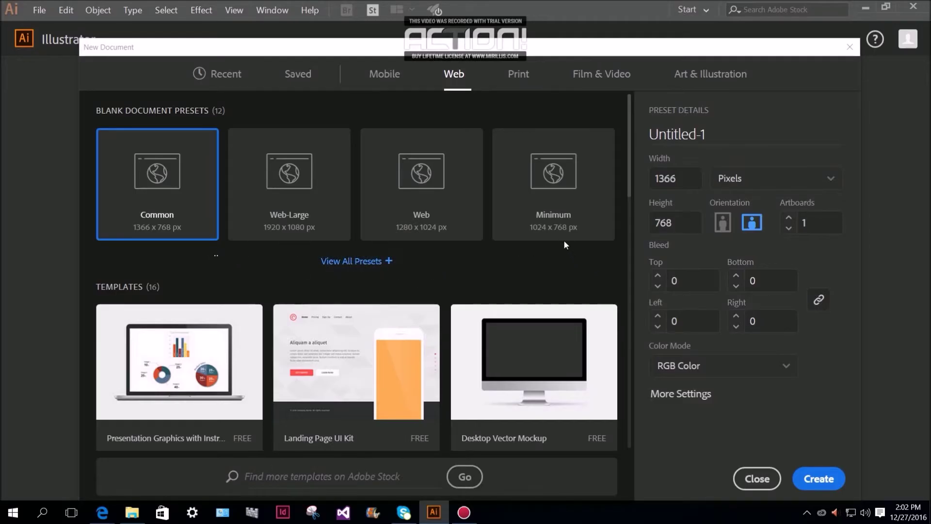
{"action": "left_click", "coordinate": [556, 191]}
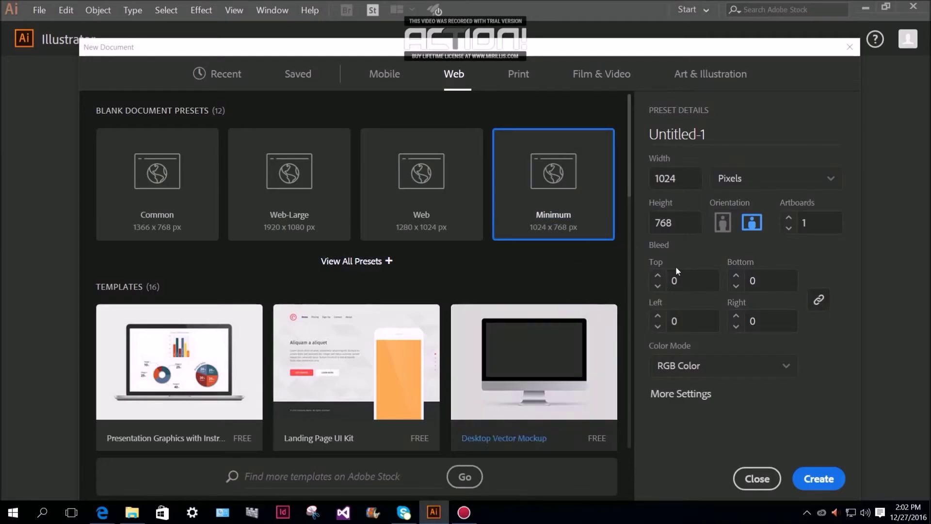
{"action": "left_click", "coordinate": [709, 137]}
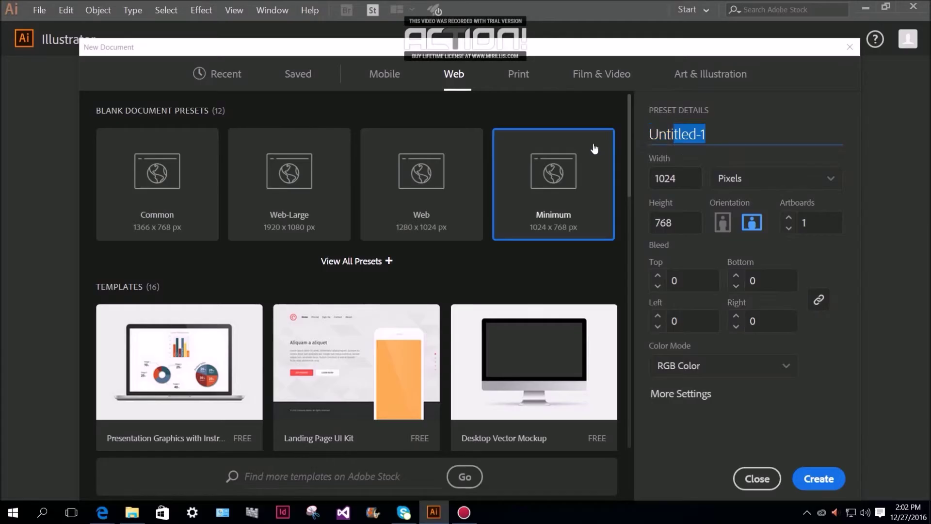
Name the new document 'Web'
{"action": "type", "text": "L"}
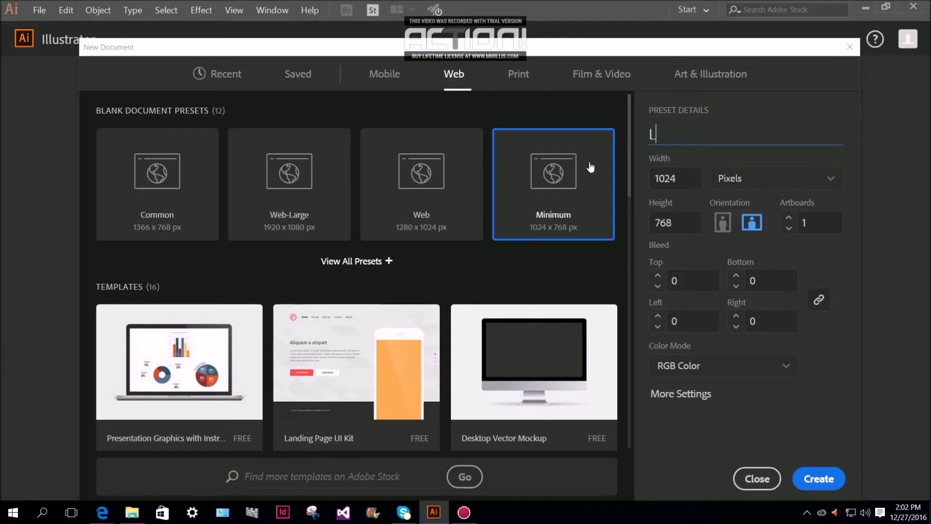
{"action": "key", "text": "BackSpace"}
{"action": "type", "text": "W"}
{"action": "key", "text": "BackSpace"}
{"action": "type", "text": "Web"}
Keep the units as Pixels and the colour mode as RGB Color, then create the document
{"action": "left_click", "coordinate": [831, 180]}
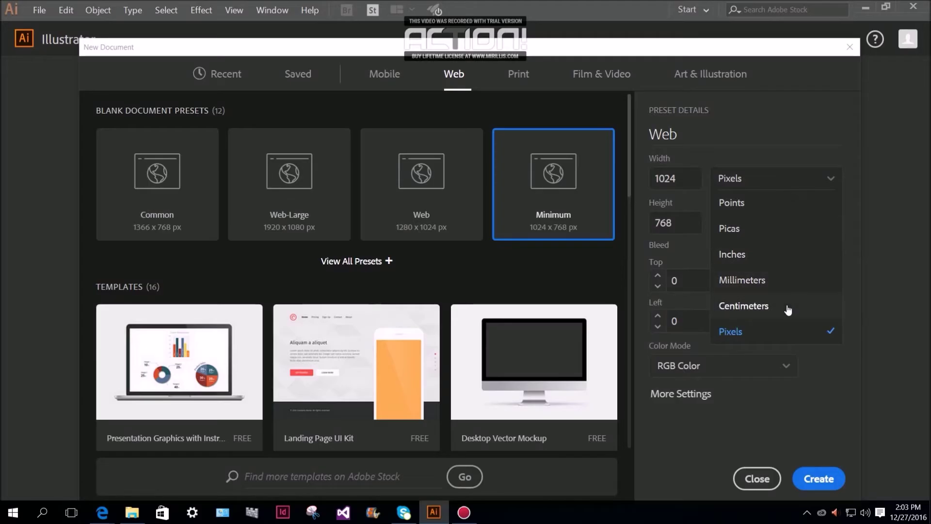
{"action": "left_click", "coordinate": [780, 339]}
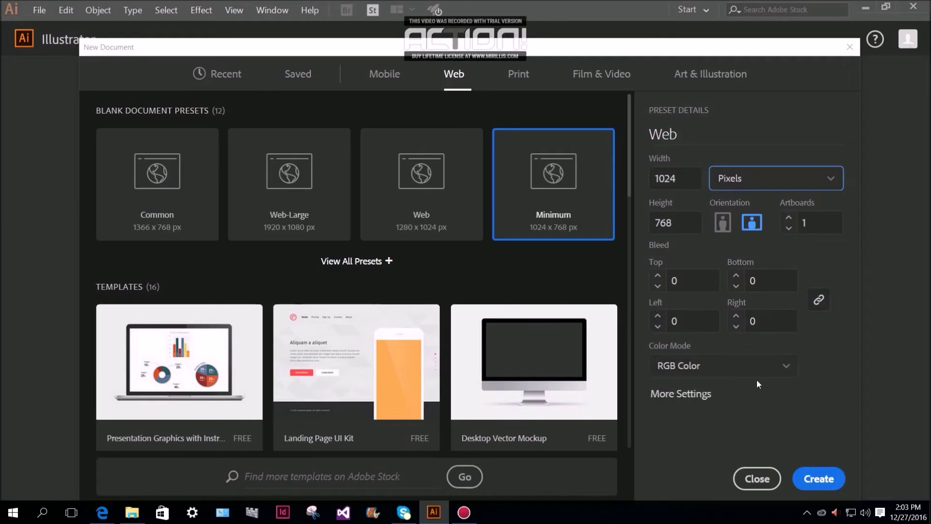
{"action": "left_click", "coordinate": [786, 370]}
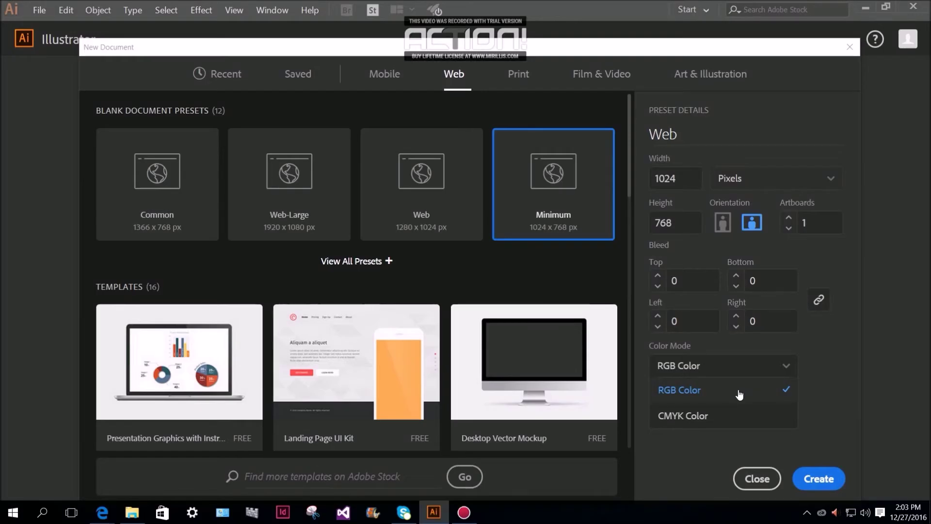
{"action": "left_click", "coordinate": [742, 395]}
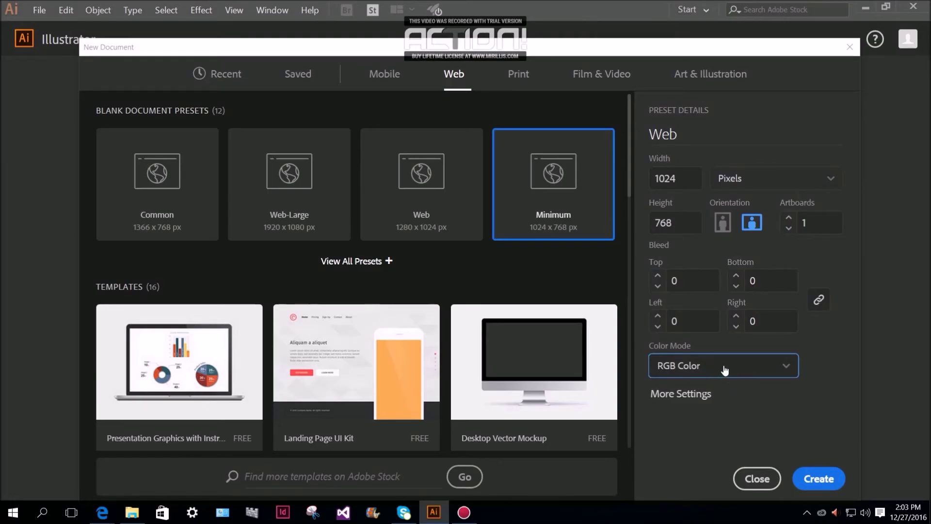
{"action": "left_click", "coordinate": [723, 370]}
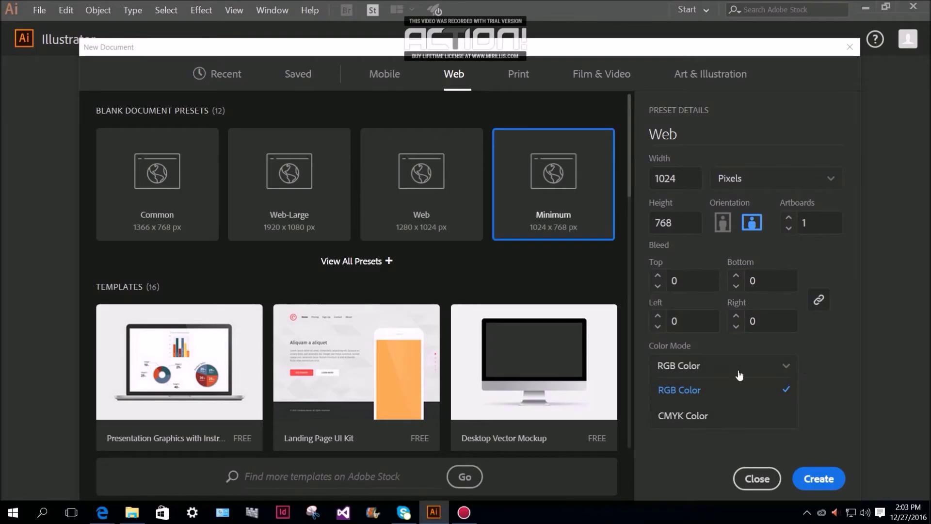
{"action": "left_click", "coordinate": [713, 390]}
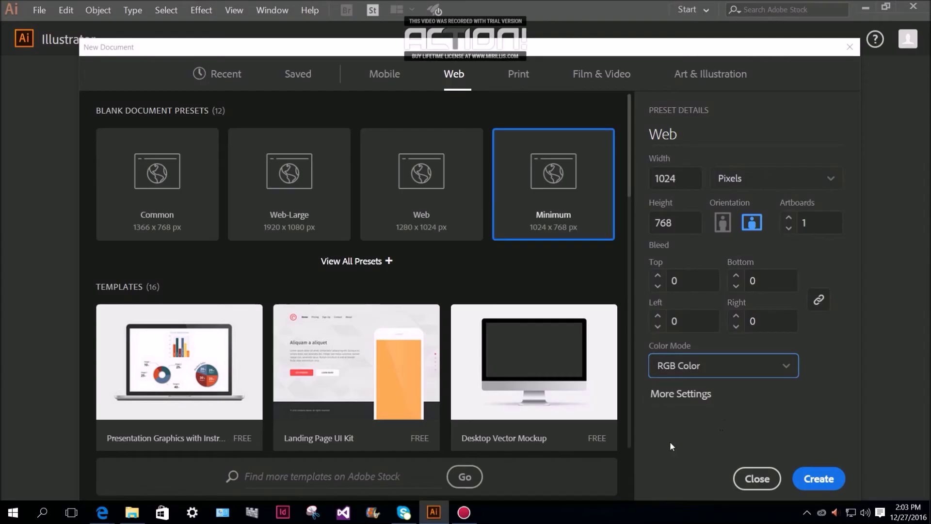
{"action": "left_click", "coordinate": [819, 479]}
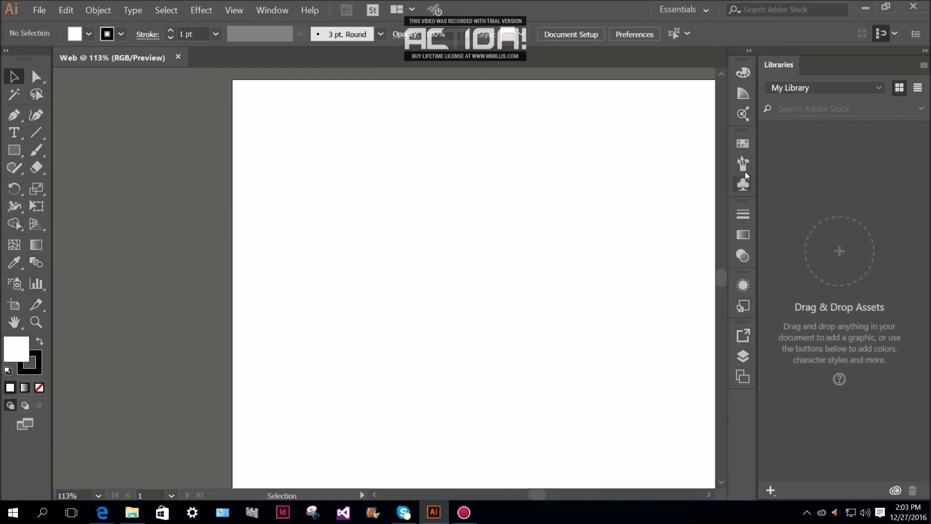
Browse the workspace list while keeping Essentials, then bring up the Action! recorder window
{"action": "left_click", "coordinate": [704, 9]}
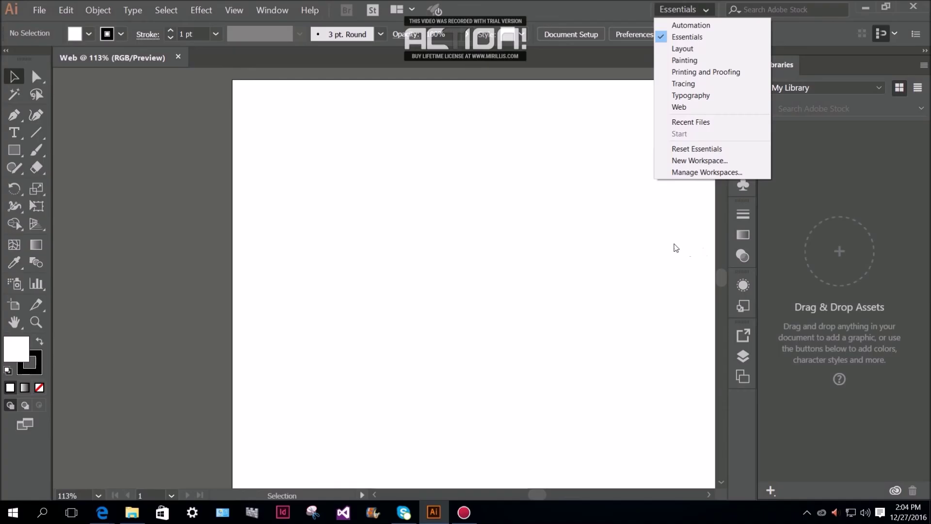
{"action": "left_click", "coordinate": [615, 207]}
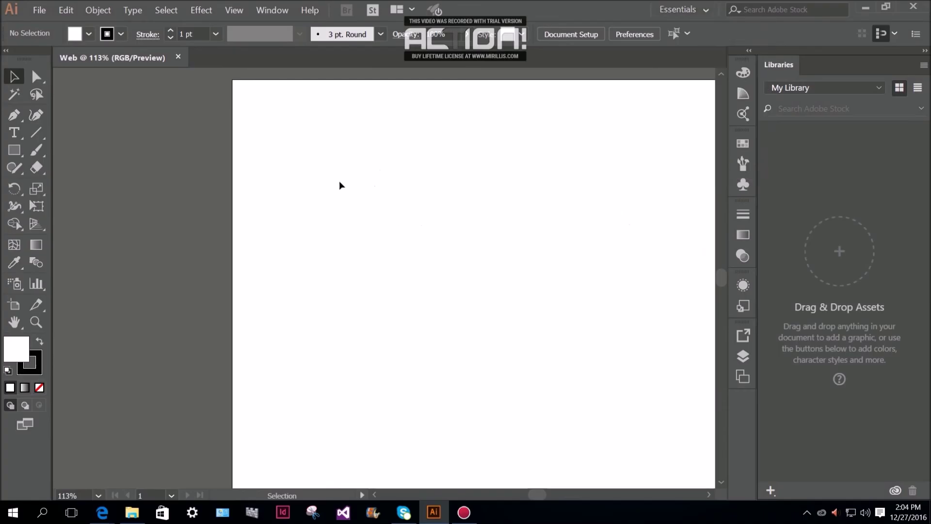
{"action": "left_click", "coordinate": [464, 513]}
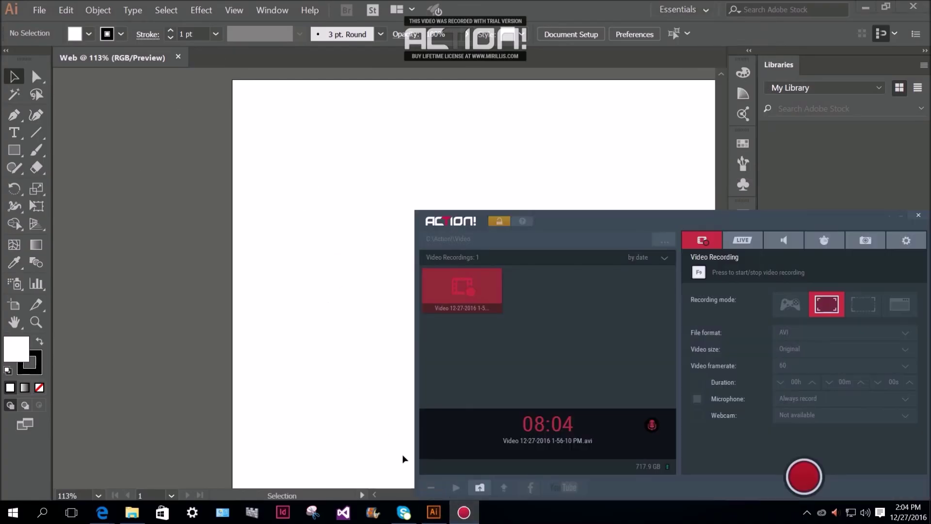